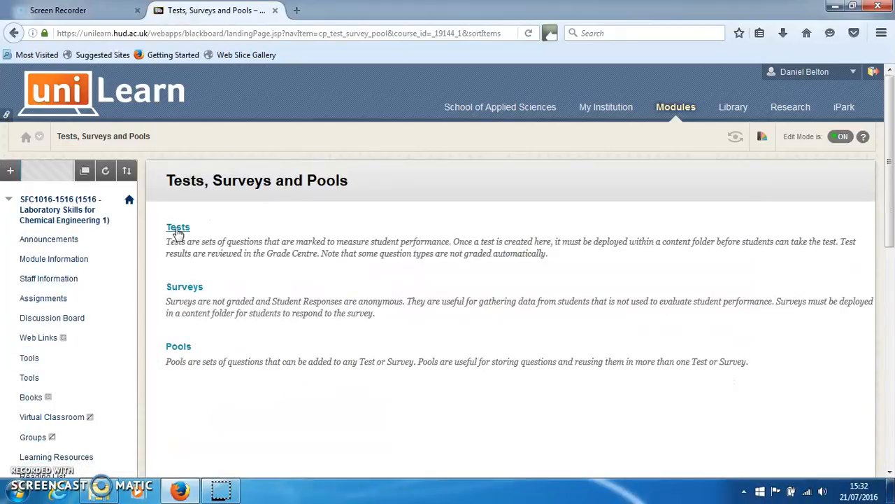
Step: Start building a new test in the module's test list and name it Geo1
left_click(178, 228)
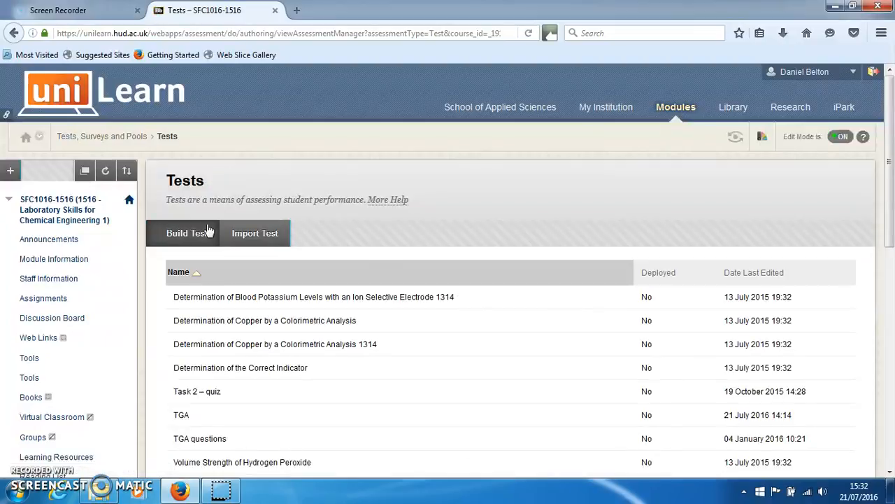
left_click(190, 232)
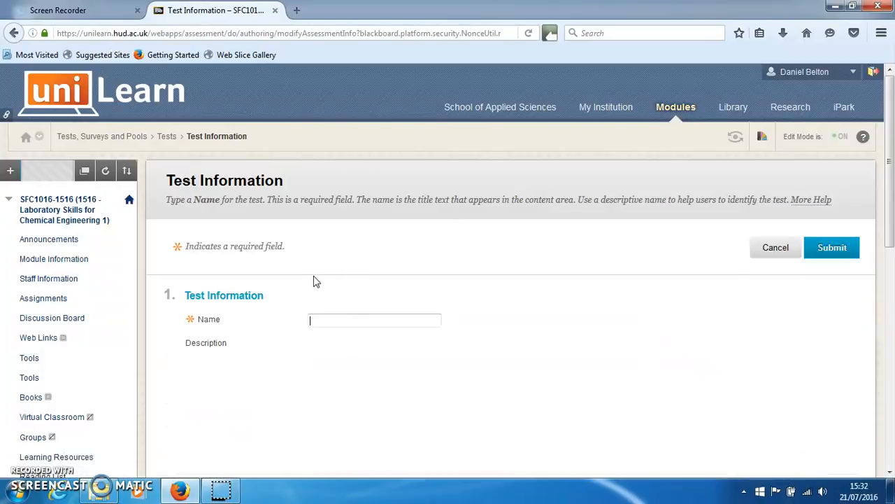
left_click(317, 314)
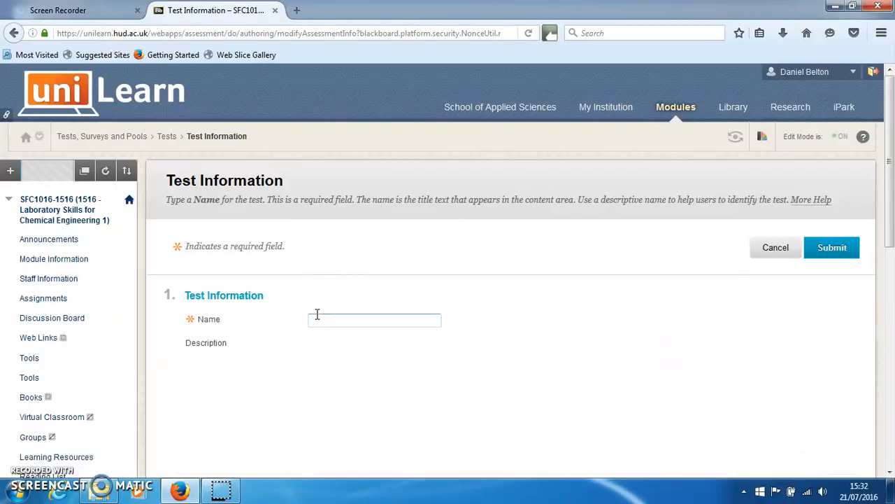
type("Geo1")
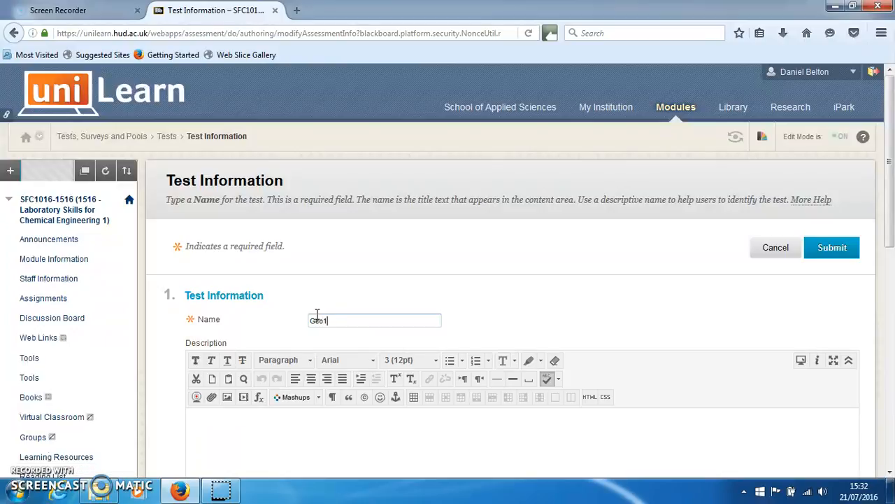
Step: Submit the test information with the description and instructions left blank
left_click(231, 422)
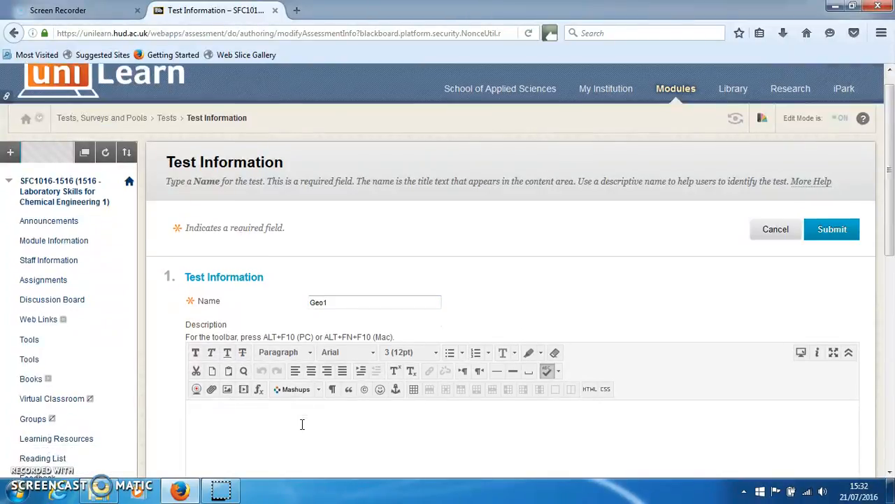
scroll(301, 424, "down", 5)
scroll(301, 428, "down", 3)
left_click(233, 339)
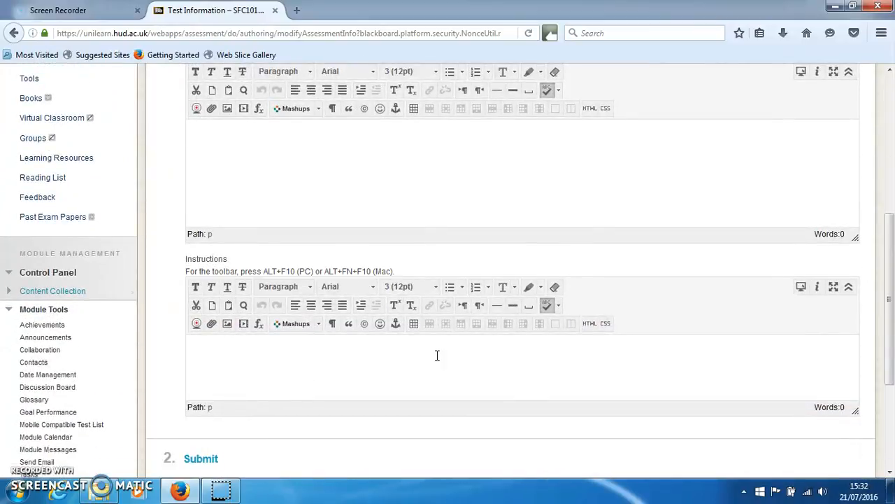
scroll(437, 356, "down", 3)
scroll(436, 360, "up", 4)
left_click(289, 207)
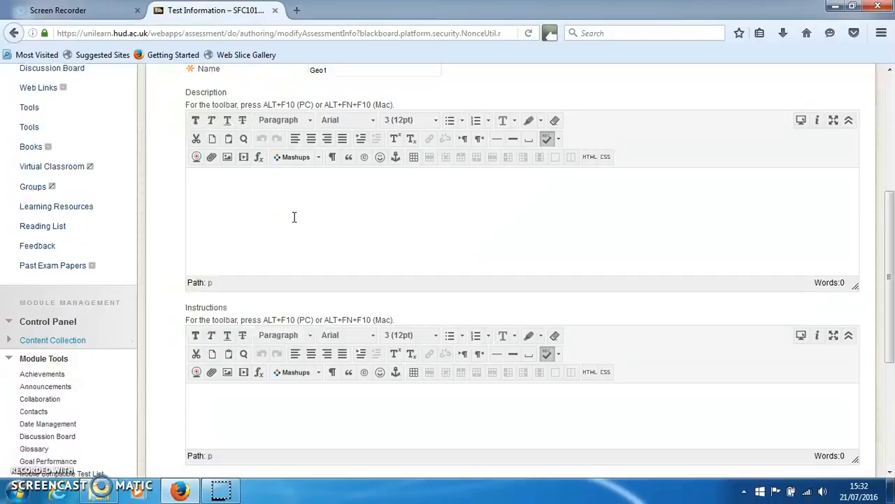
scroll(294, 216, "up", 4)
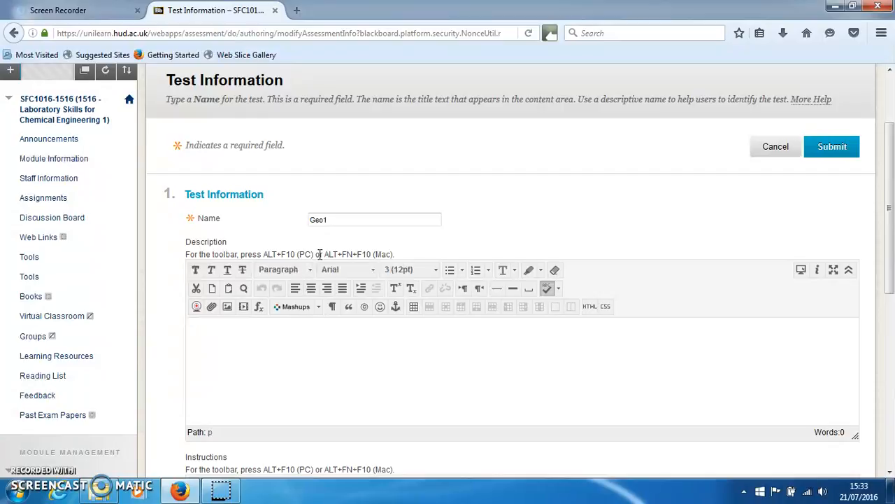
left_click(826, 154)
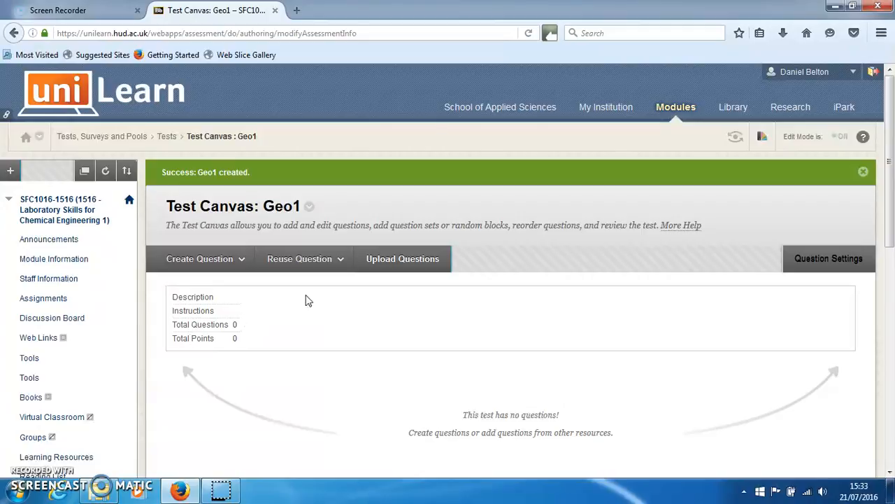
Step: Add a random block to the test using all pool questions from the Geography pool
scroll(352, 369, "down", 2)
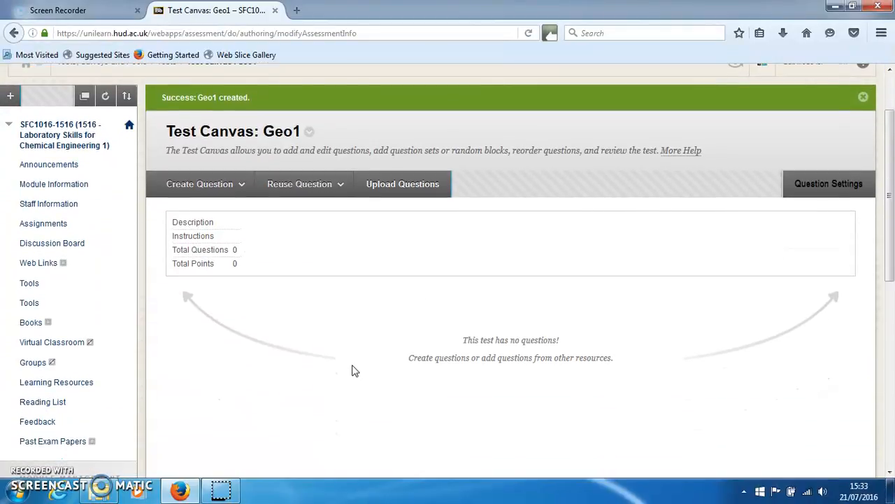
left_click(224, 184)
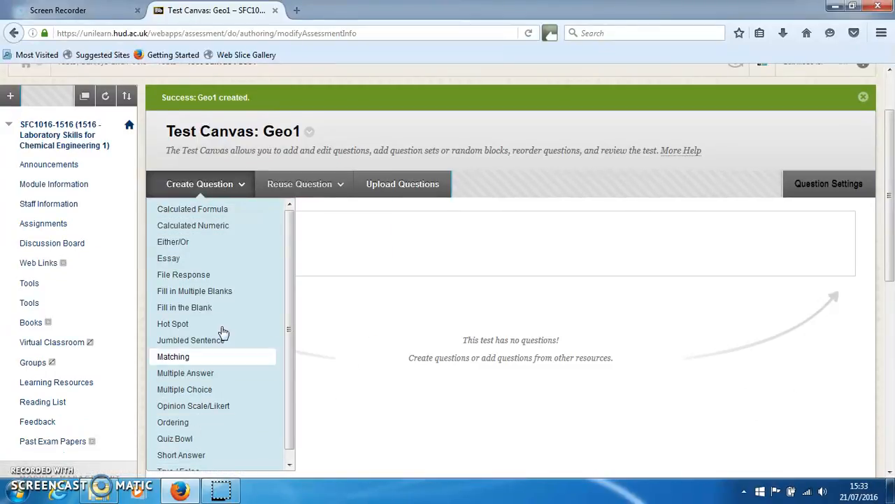
left_click(338, 187)
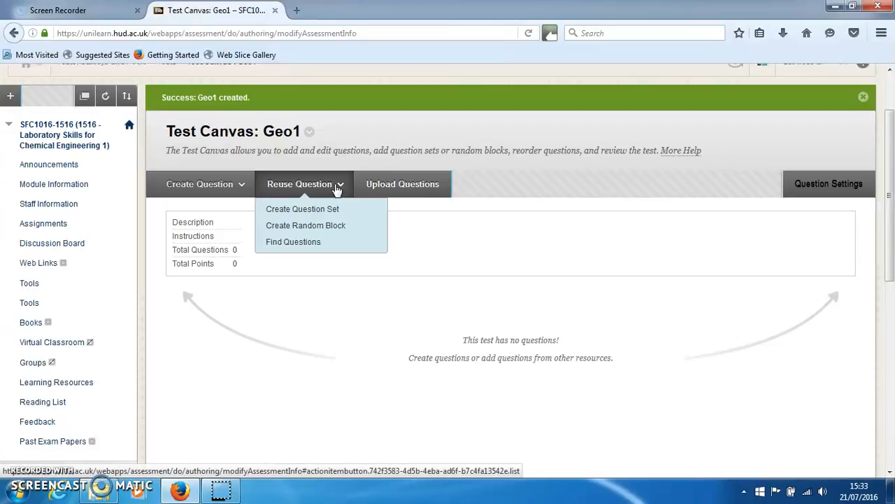
left_click(298, 225)
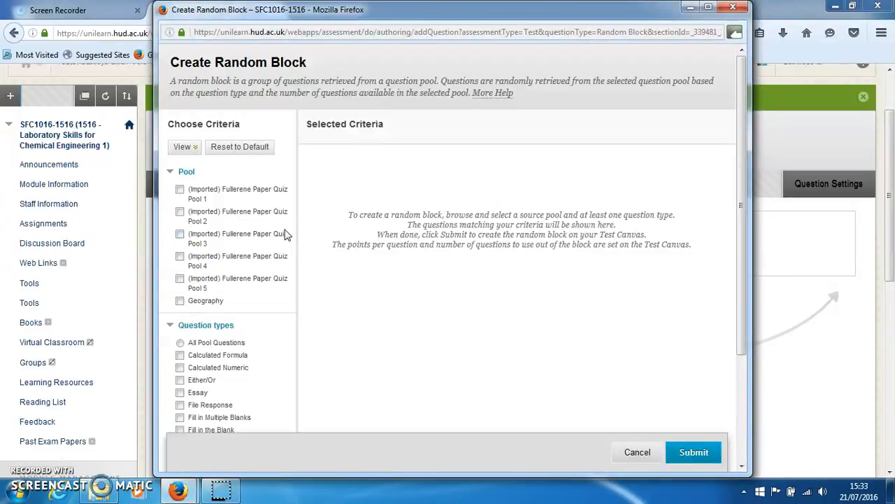
left_click(180, 344)
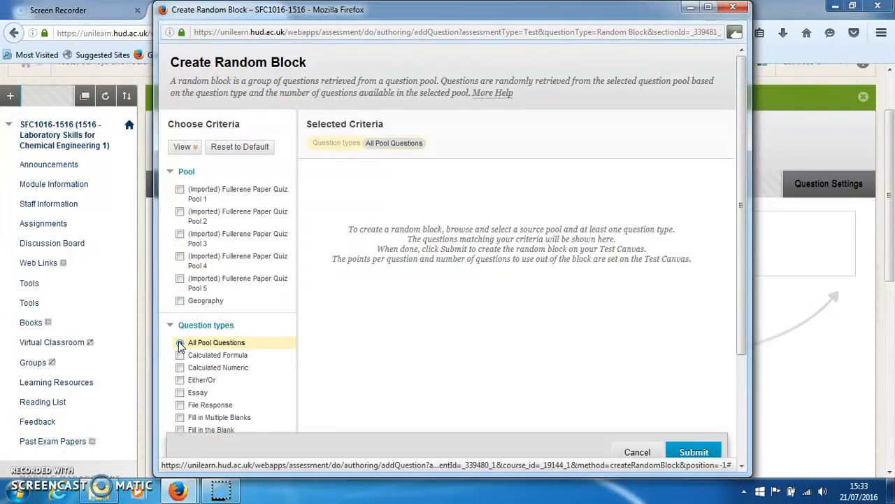
left_click(180, 300)
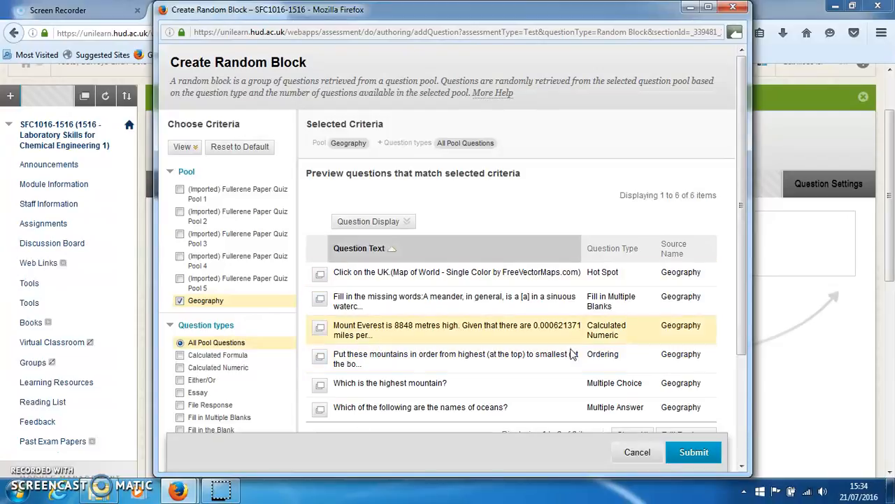
left_click(695, 453)
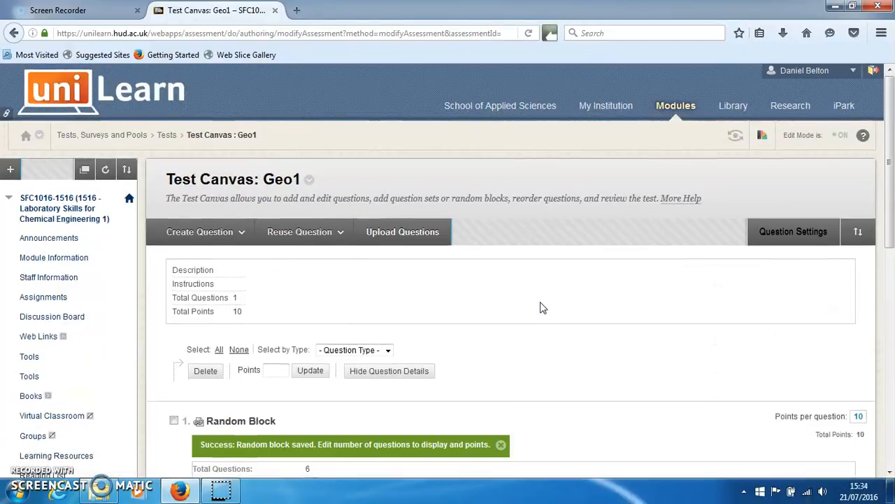
Step: Set the number of questions to display from the random block to 2
scroll(539, 305, "down", 4)
scroll(539, 306, "down", 2)
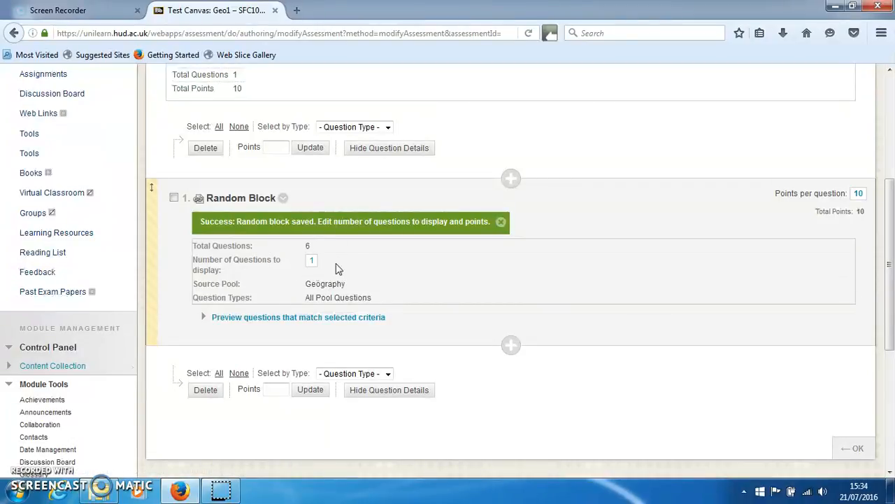
left_click(311, 263)
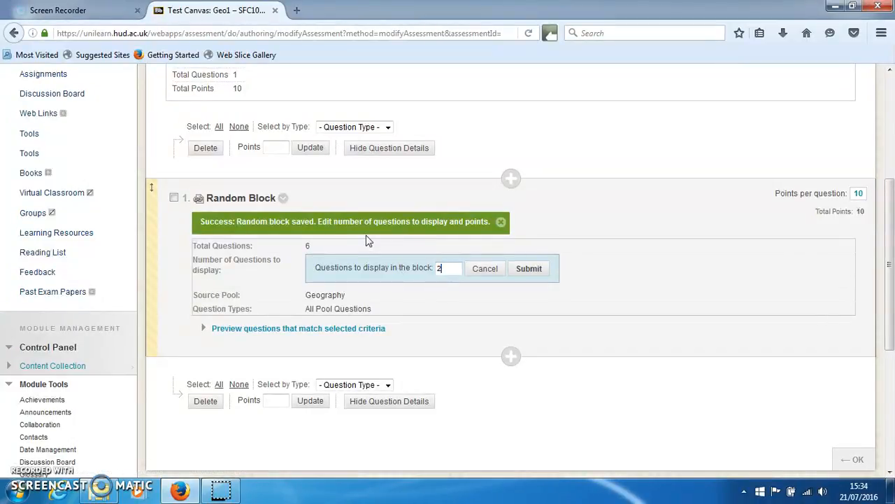
left_click(543, 266)
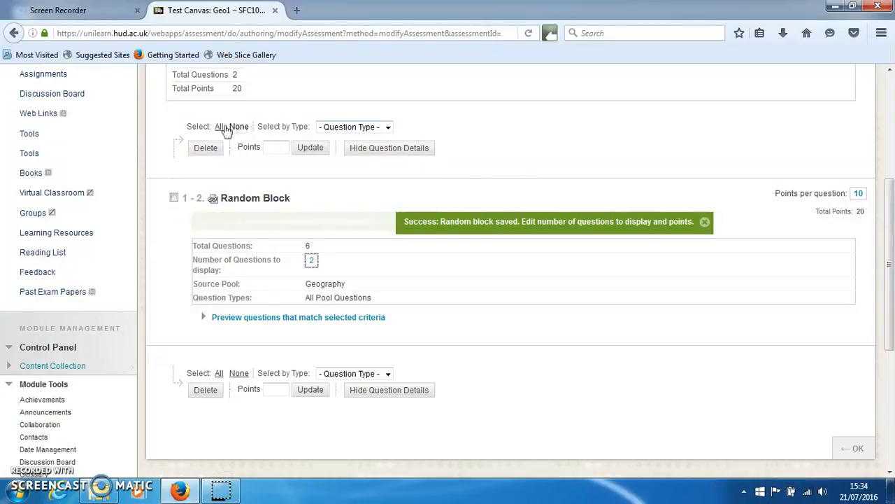
Step: Set the random block's points per question to 50
left_click(175, 198)
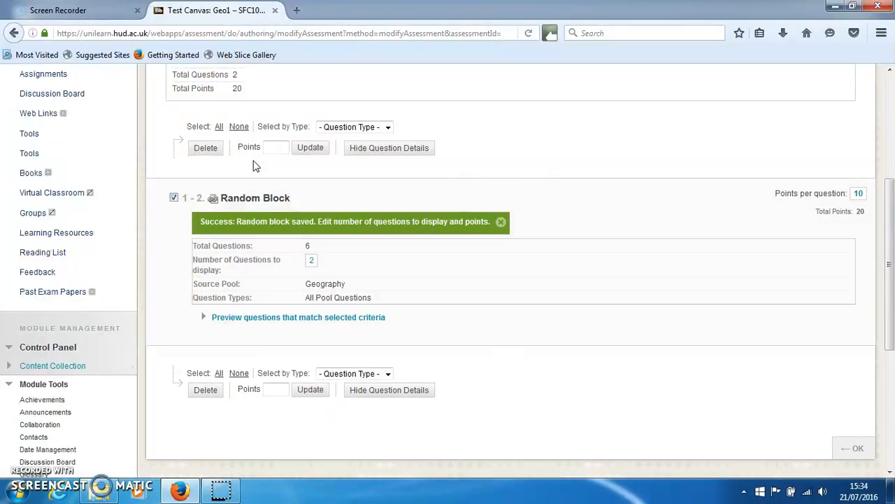
type("50")
left_click(312, 149)
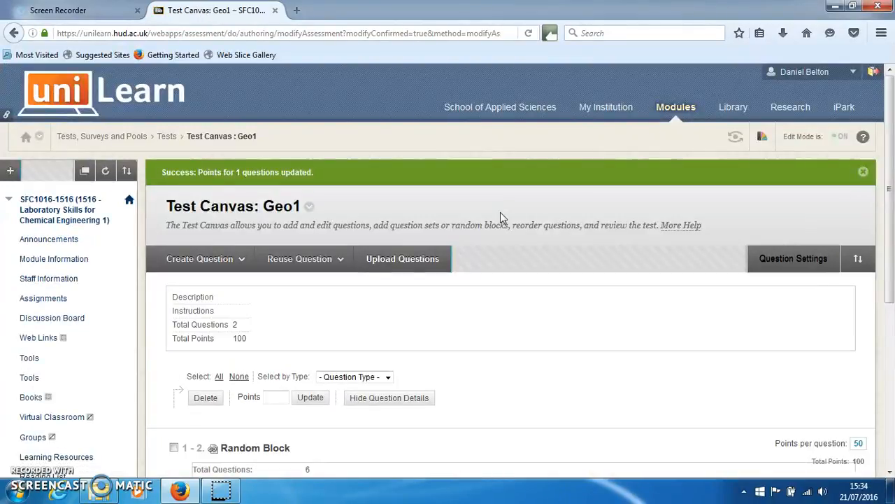
scroll(499, 216, "down", 4)
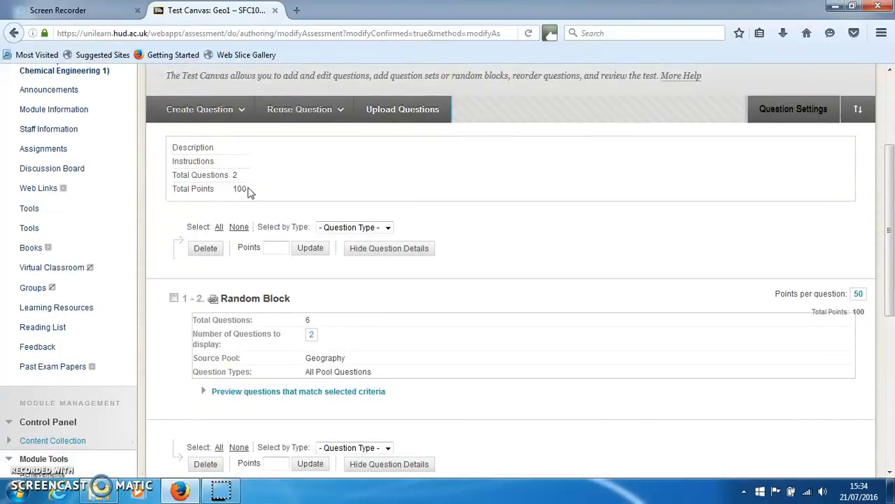
scroll(646, 336, "down", 2)
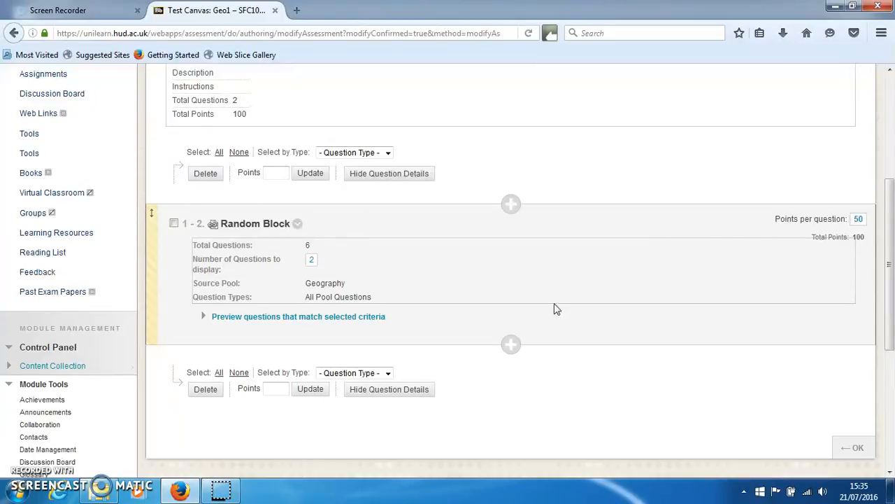
scroll(606, 314, "up", 2)
scroll(606, 315, "up", 1)
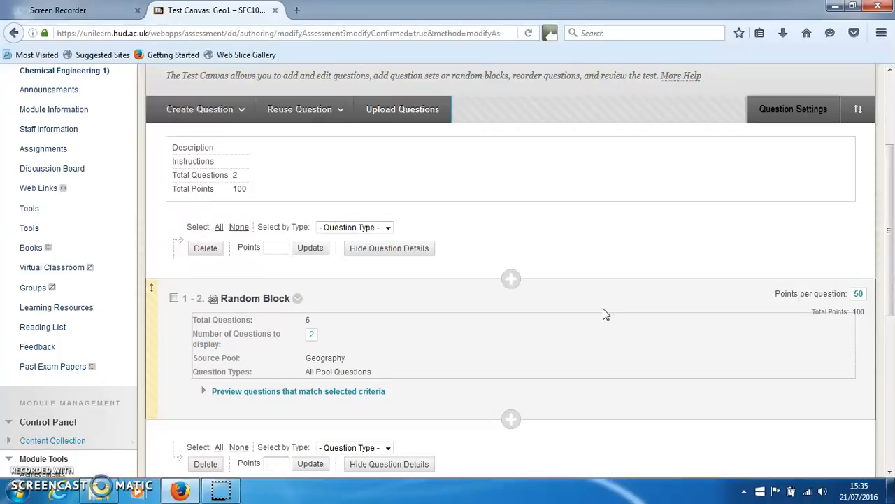
scroll(605, 314, "down", 2)
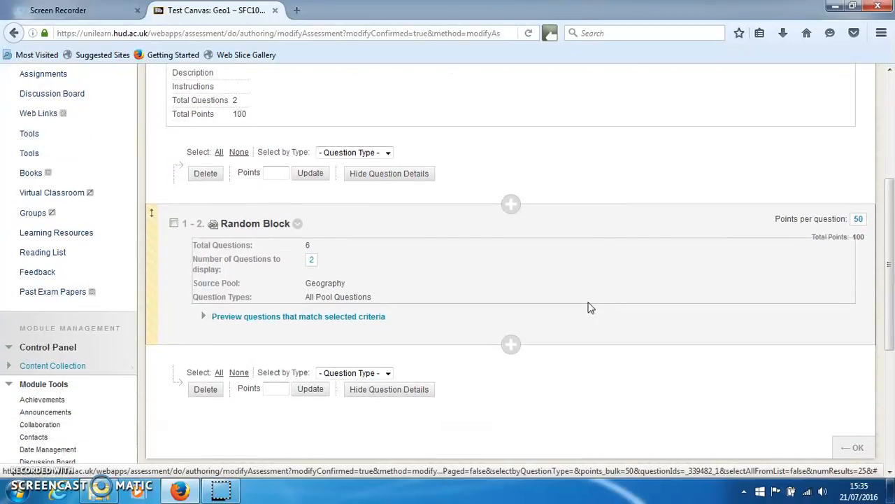